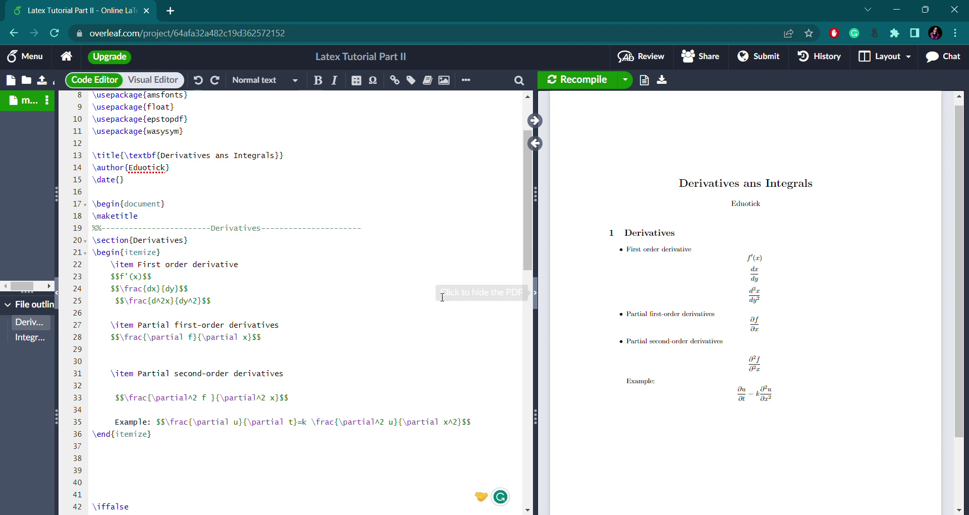
- Insert a blank line below the "Partial first-order derivatives" item, above its formula
left_click(282, 327)
key("Return")
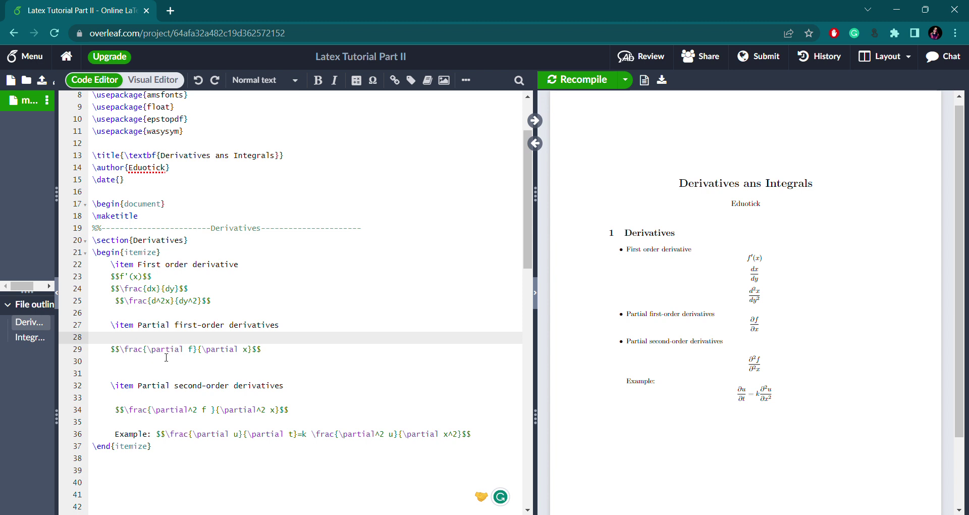
left_click(166, 360)
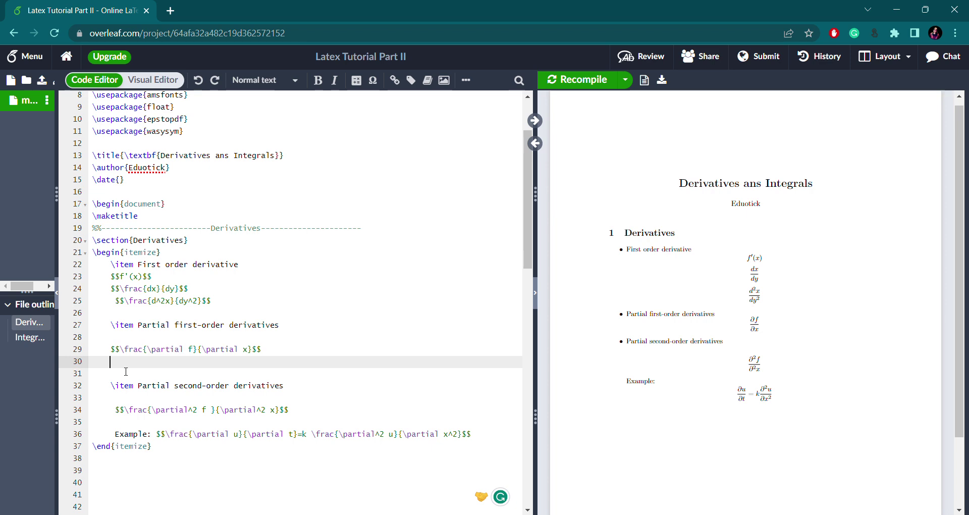
type("\\par")
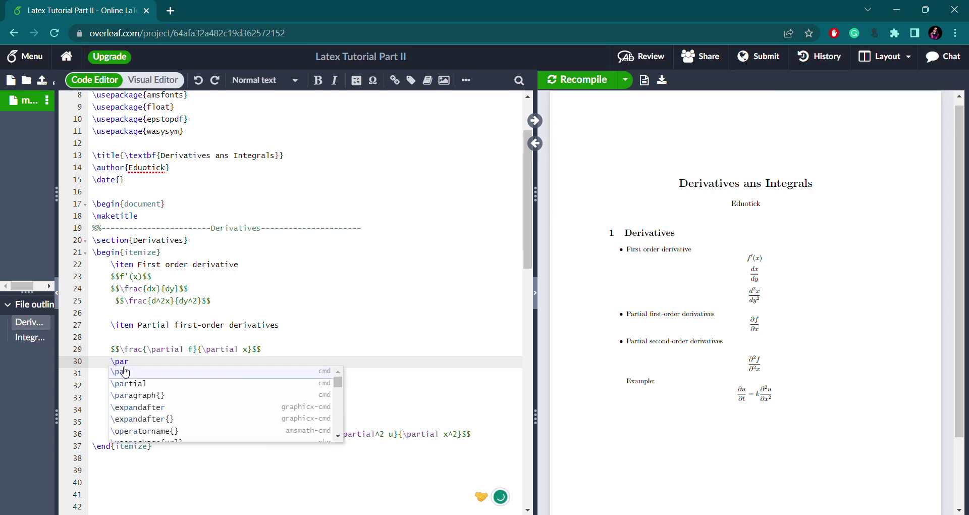
key("Down")
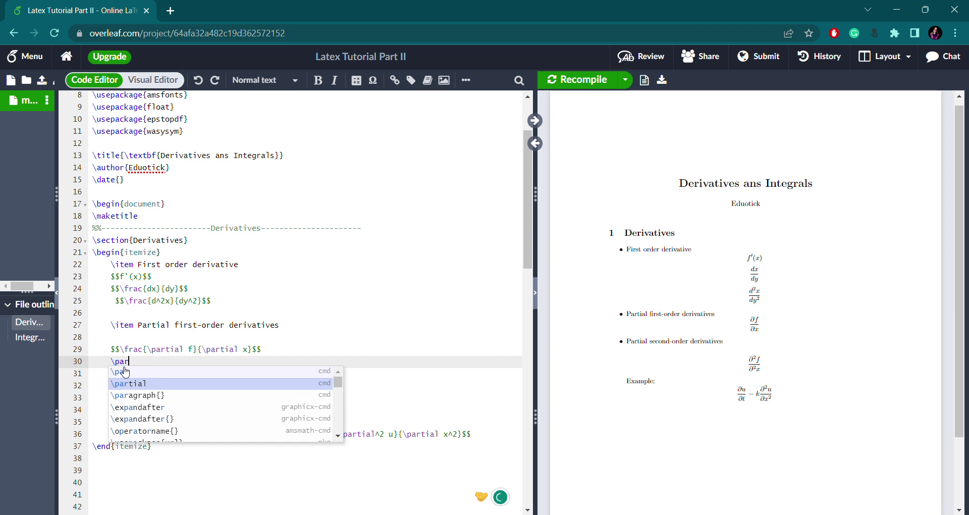
left_click(139, 365)
key("BackSpace")
key("BackSpace")
key("BackSpace")
key("BackSpace")
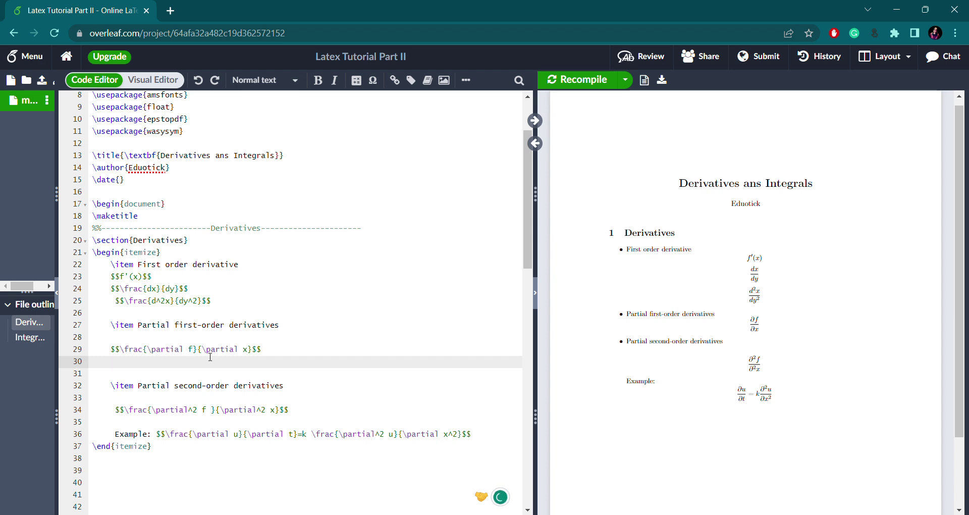
- Correct the denominator of the partial second-order derivative formula to \partial x^2 and recompile the document
left_click(528, 351)
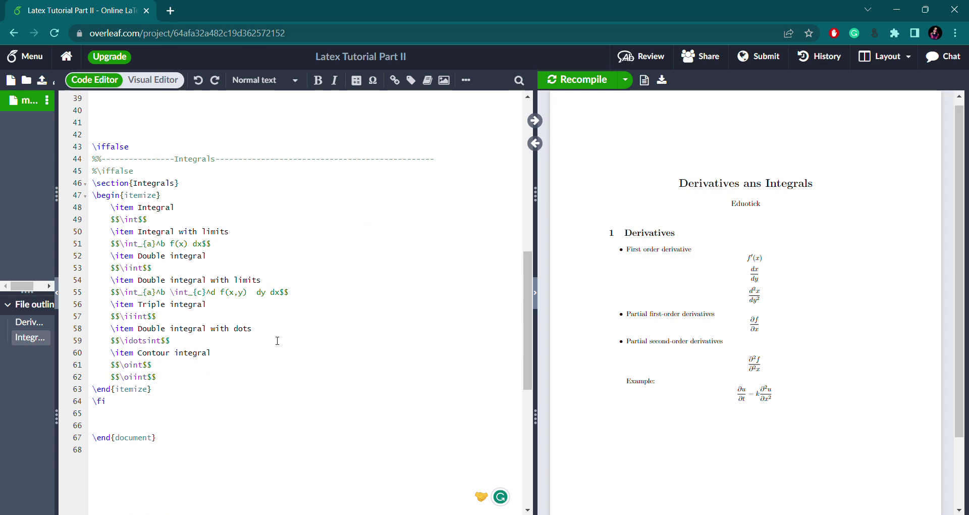
left_click_drag(527, 284, 527, 171)
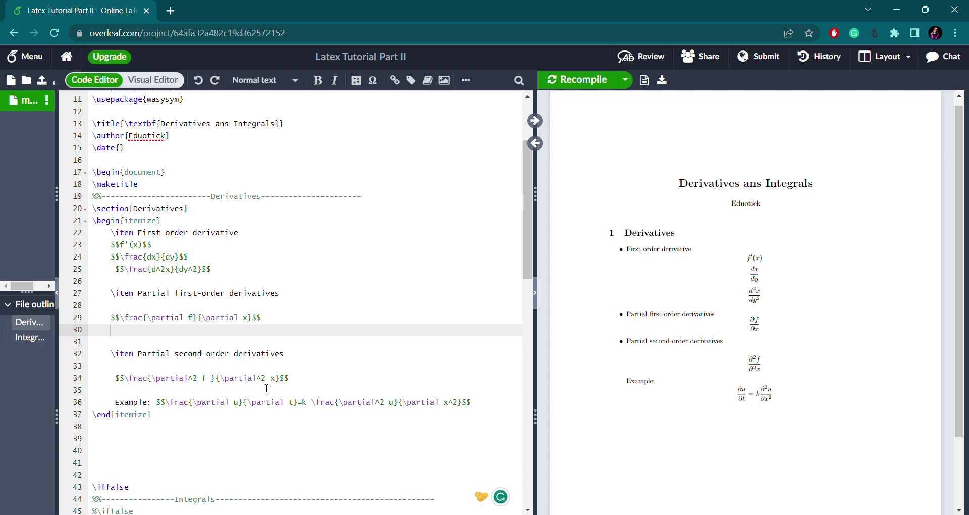
left_click(266, 378)
key("BackSpace")
key("BackSpace")
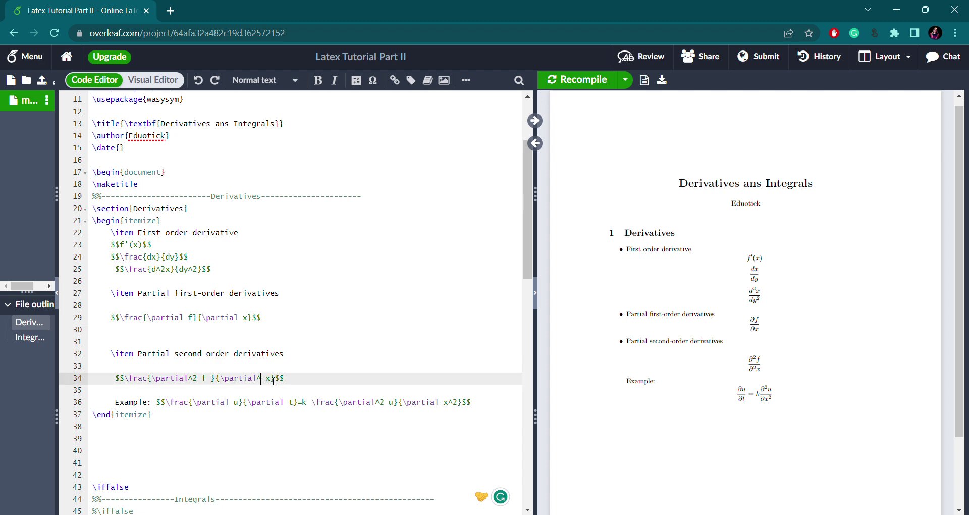
left_click(272, 379)
type("^2")
key("ctrl+s")
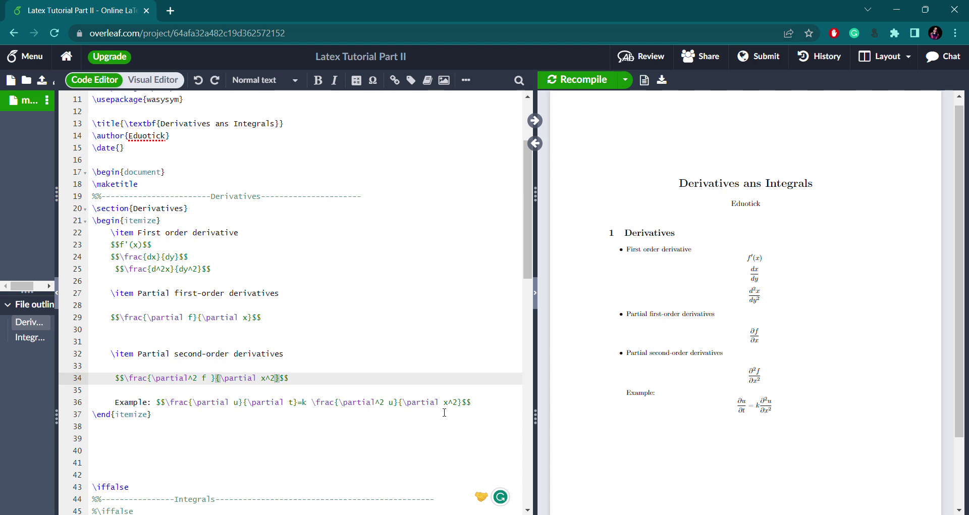
key("ctrl+s")
- Comment out the \iffalse line above the Integrals section and the \fi line below it with %, and recompile the document
left_click_drag(525, 247, 542, 296)
scroll(253, 292, "down", 2)
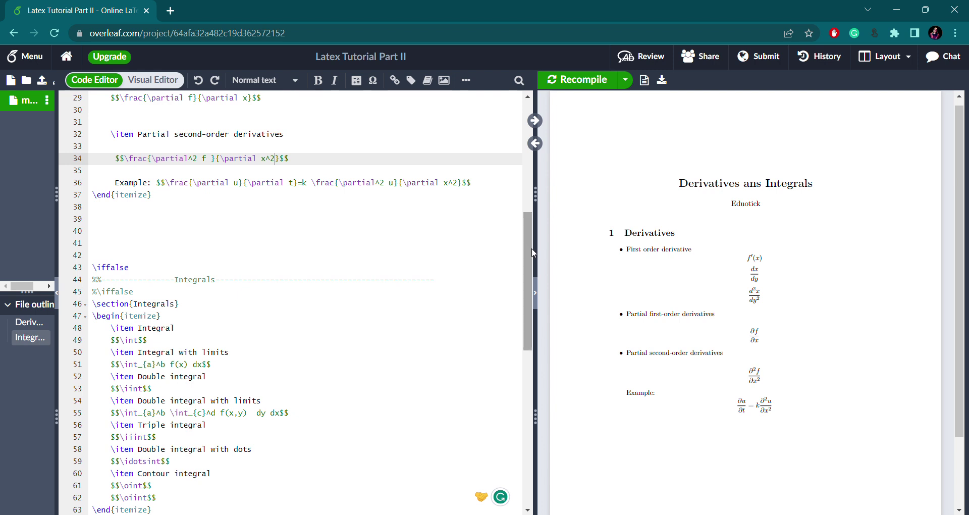
scroll(130, 213, "down", 2)
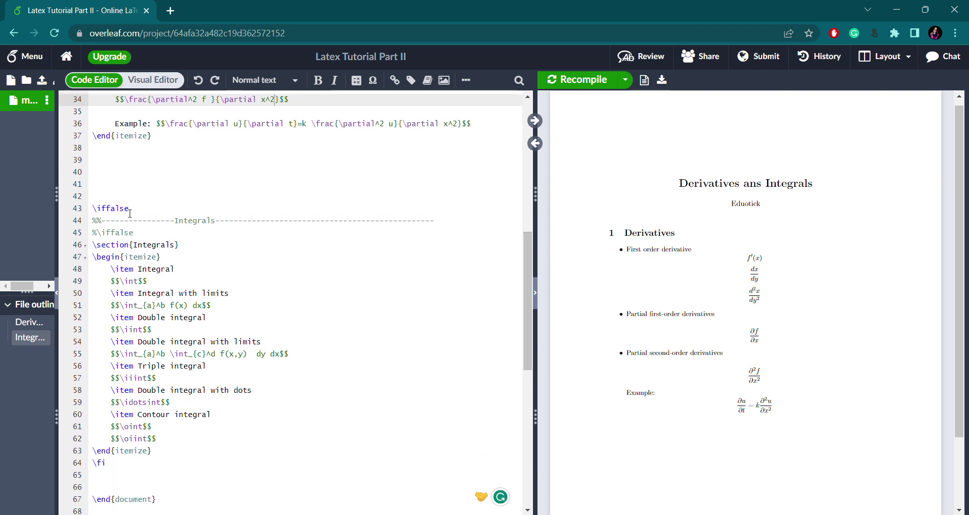
left_click(94, 210)
type("%")
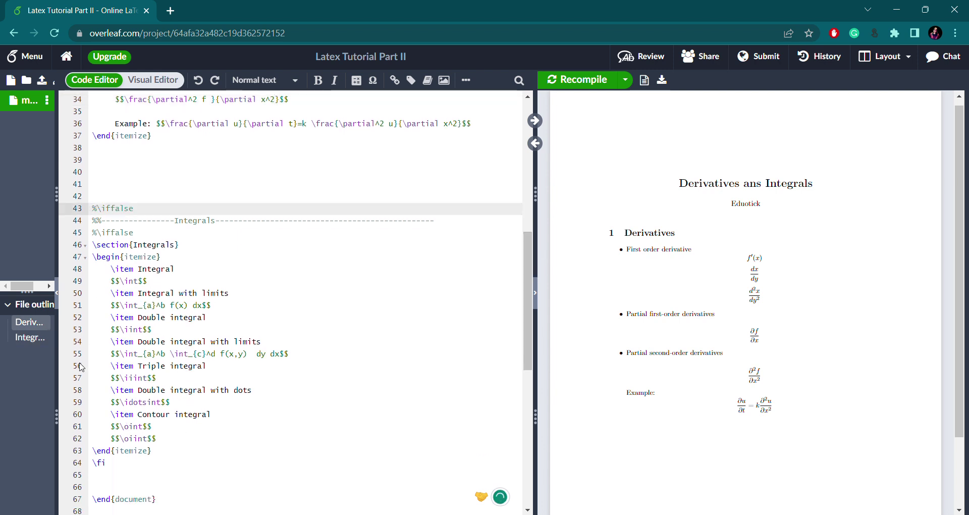
left_click(98, 469)
type("%")
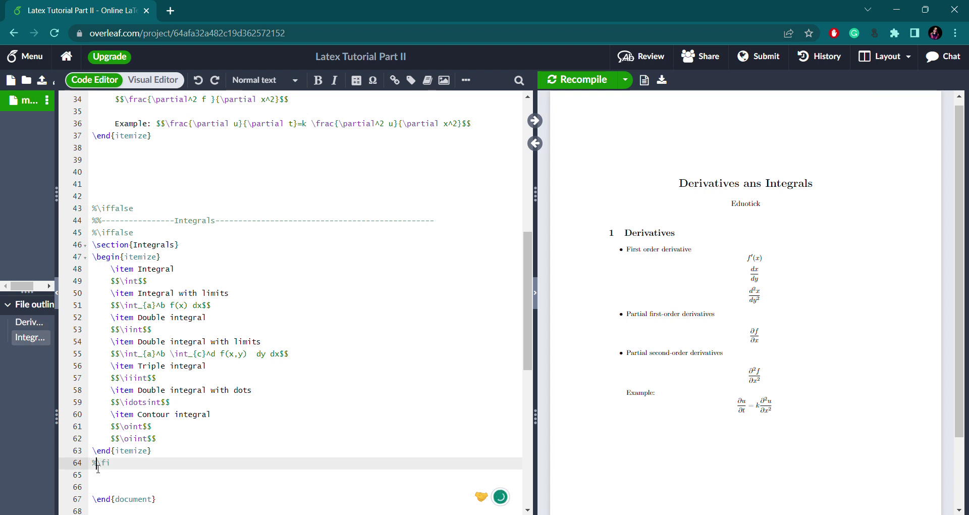
key("ctrl+s")
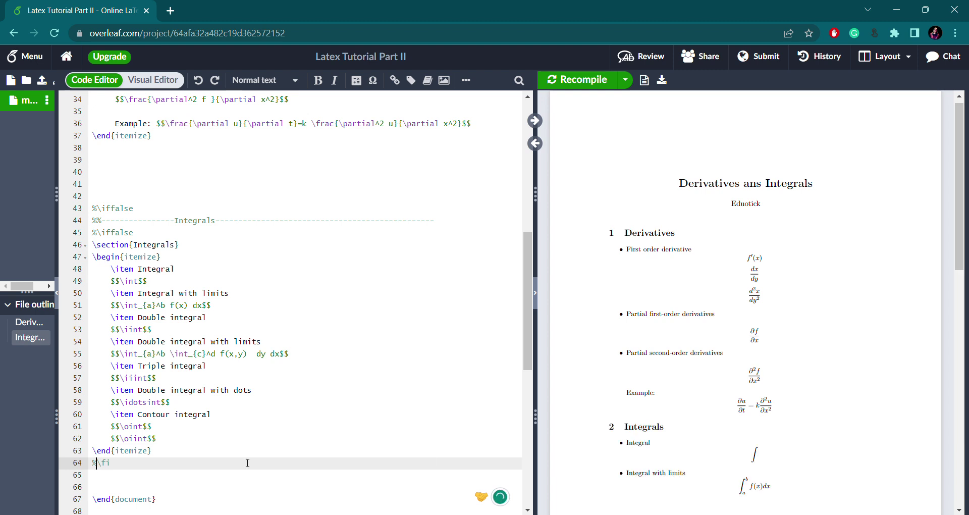
- Insert a blank line below the $$\int$$ formula of the Integral item
scroll(957, 272, "down", 3)
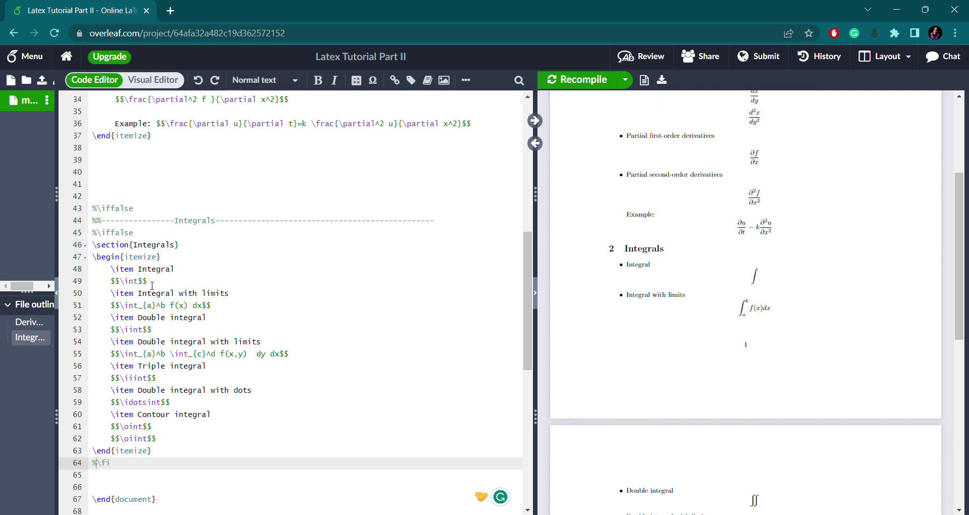
left_click(152, 282)
key("Return")
type("\\in")
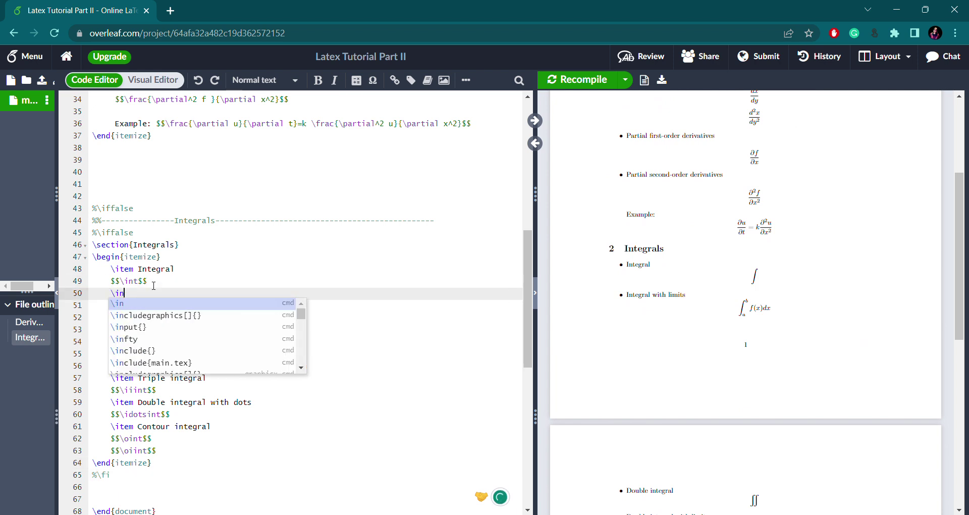
type("t")
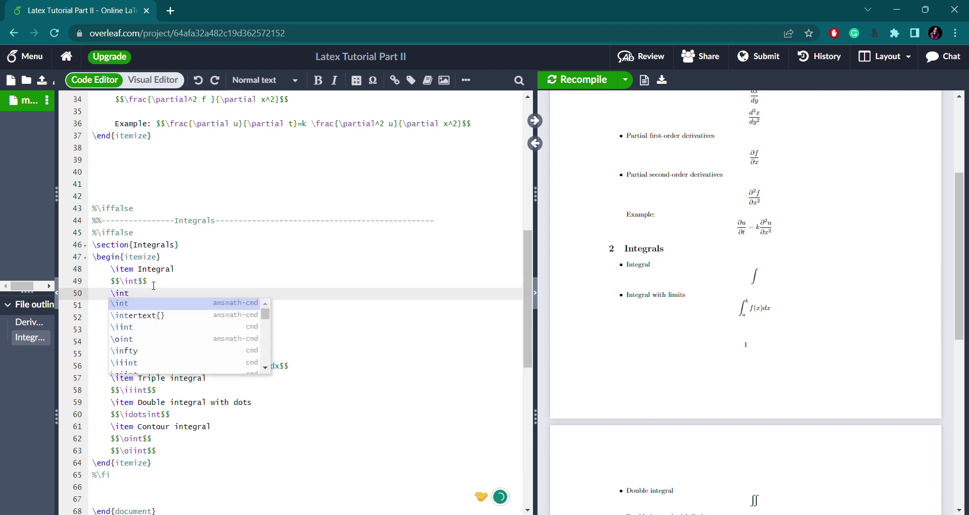
key("BackSpace")
key("BackSpace")
key("BackSpace")
key("BackSpace")
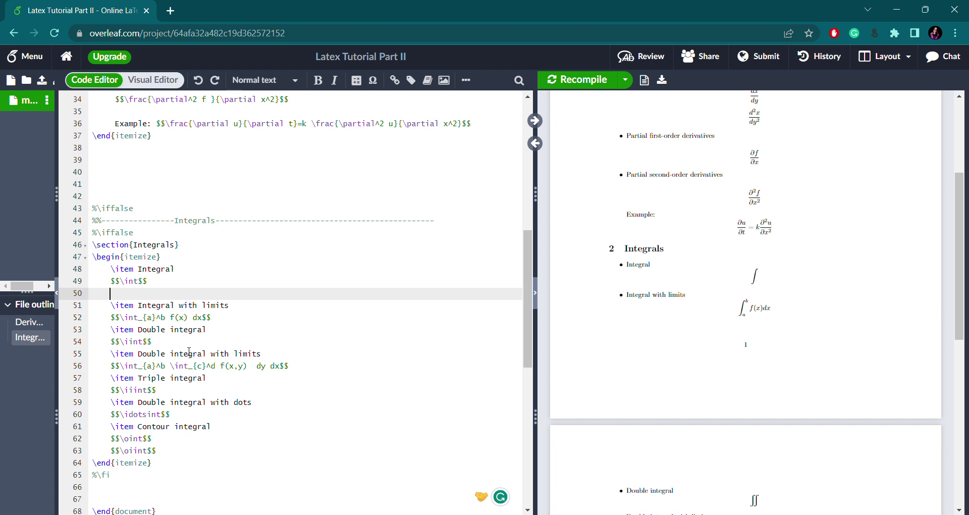
- Insert a blank line below each formula of the Integral with limits, Double integral, and Double integral with limits items
left_click(222, 322)
key("Return")
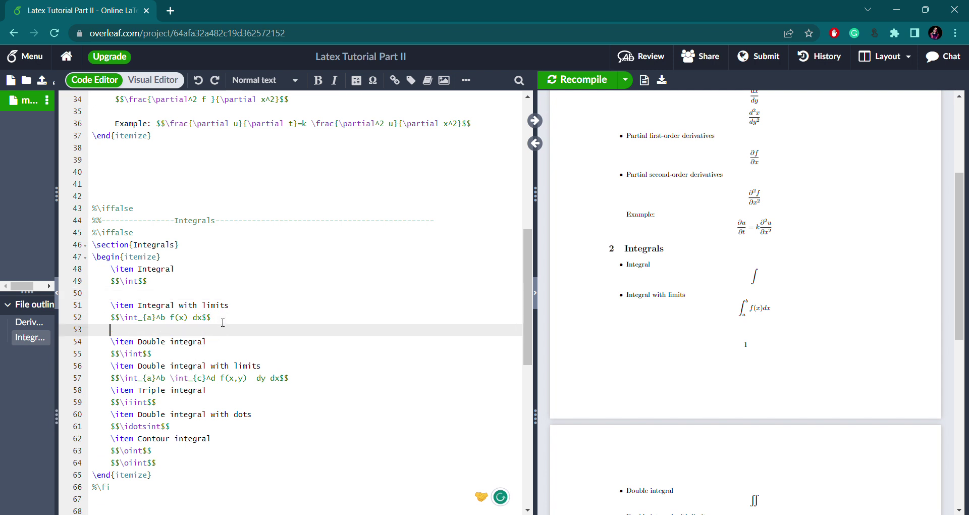
left_click(165, 358)
key("Return")
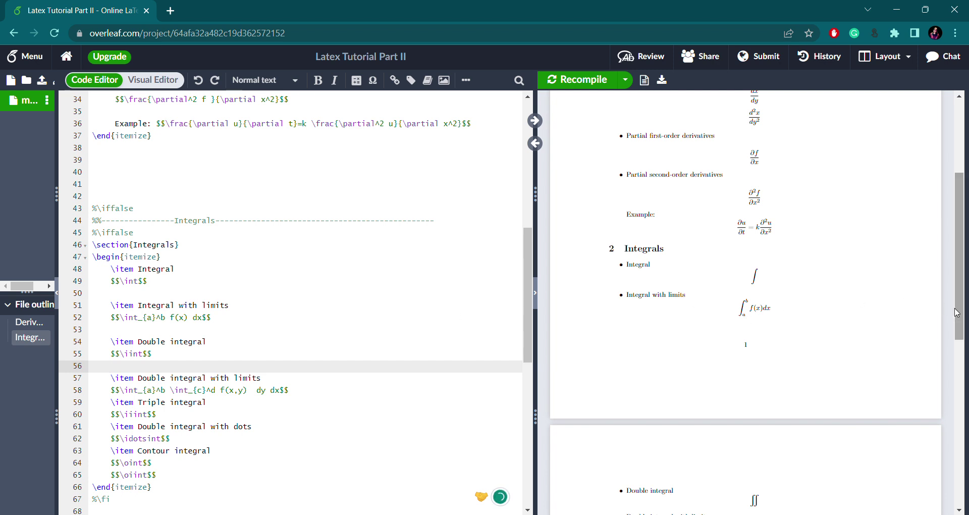
left_click_drag(957, 314, 951, 365)
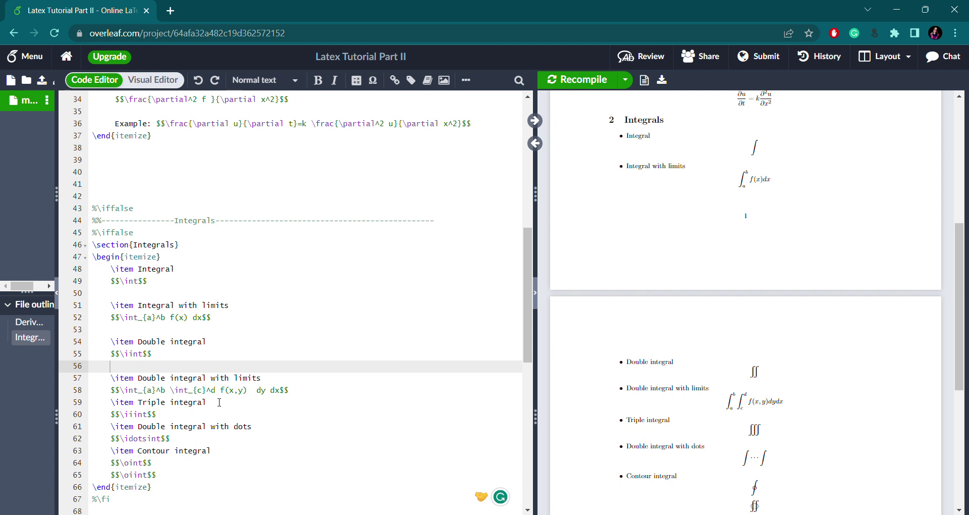
left_click(298, 393)
key("Return")
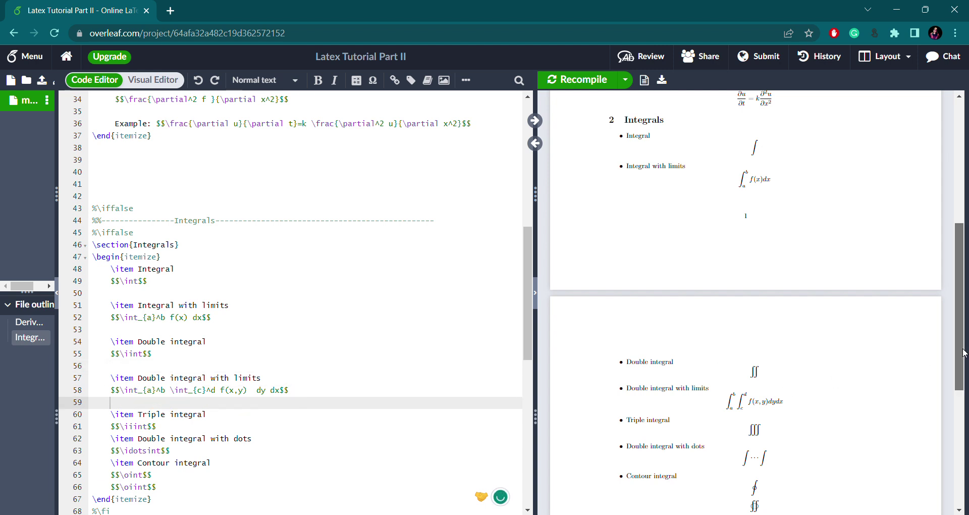
- Insert a blank line below the $$\iiint$$ formula and another below the $$\idotsint$$ formula
scroll(959, 313, "down", 2)
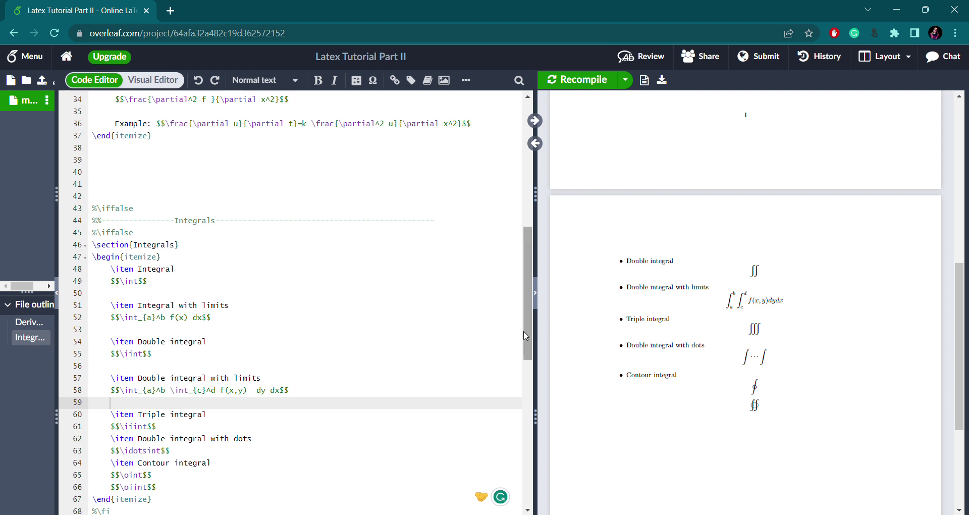
left_click_drag(527, 331, 528, 353)
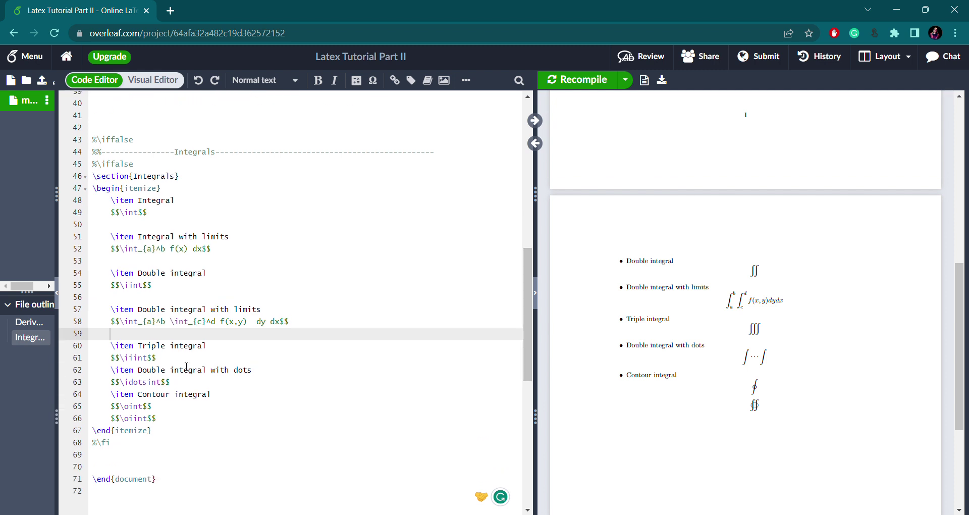
left_click(163, 362)
key("Return")
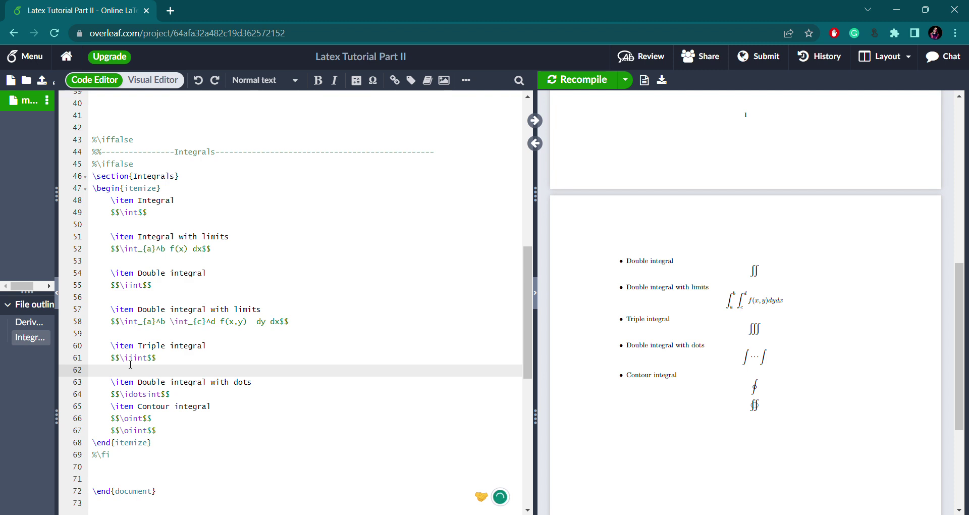
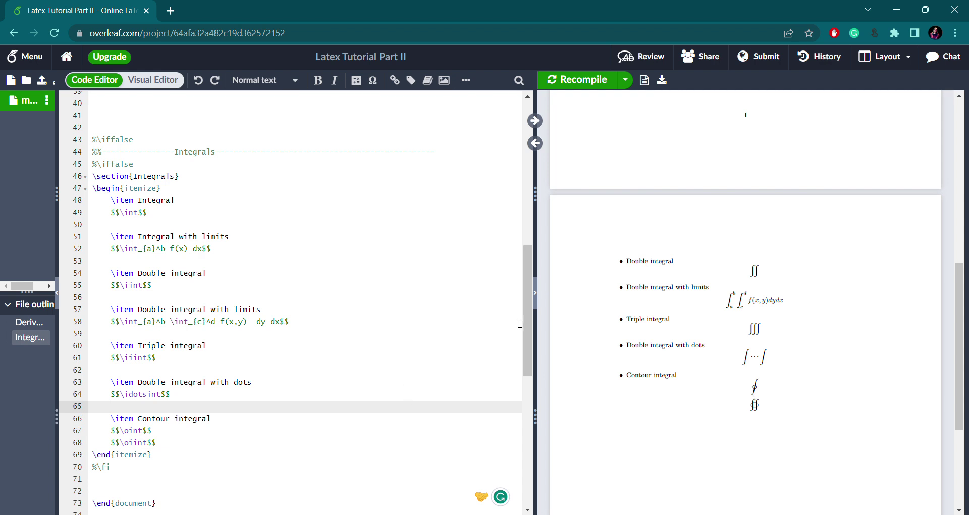
- Insert a blank line between the $$\oint$$ and $$\oiint$$ formulas of the Contour integral item and recompile the document
left_click_drag(526, 323, 519, 189)
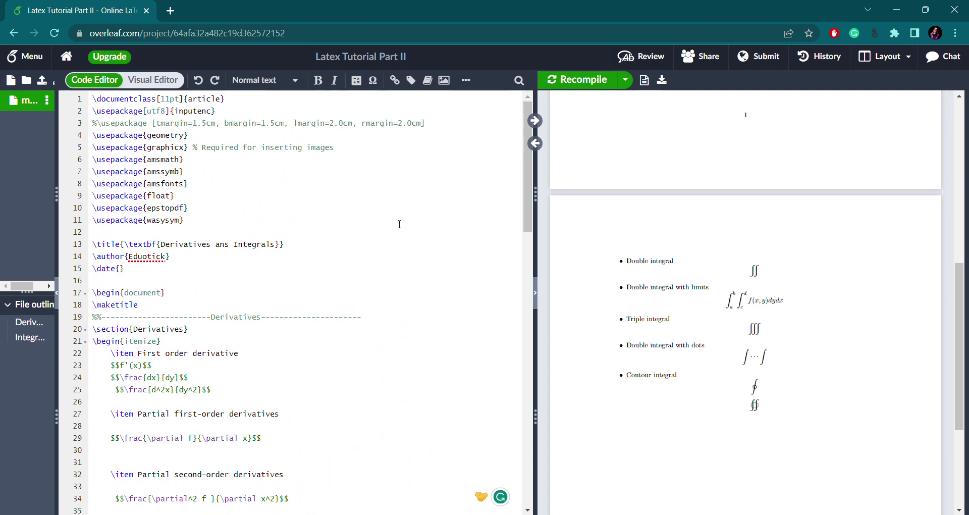
left_click_drag(528, 224, 535, 376)
scroll(244, 243, "down", 5)
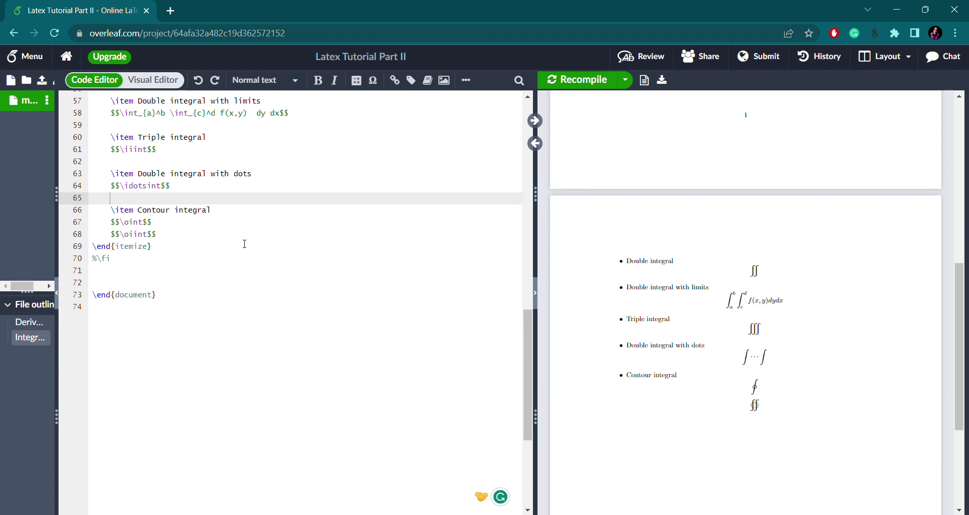
left_click(182, 226)
key("Return")
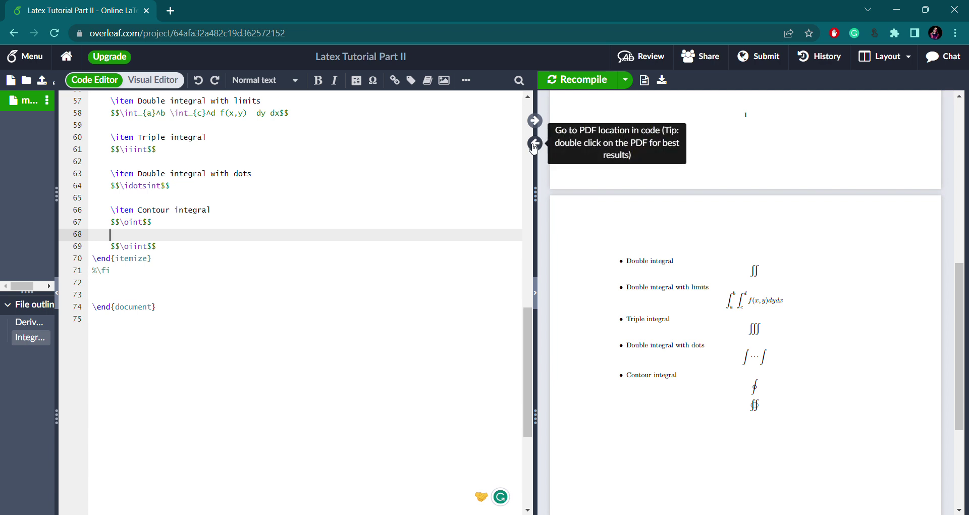
key("ctrl+s")
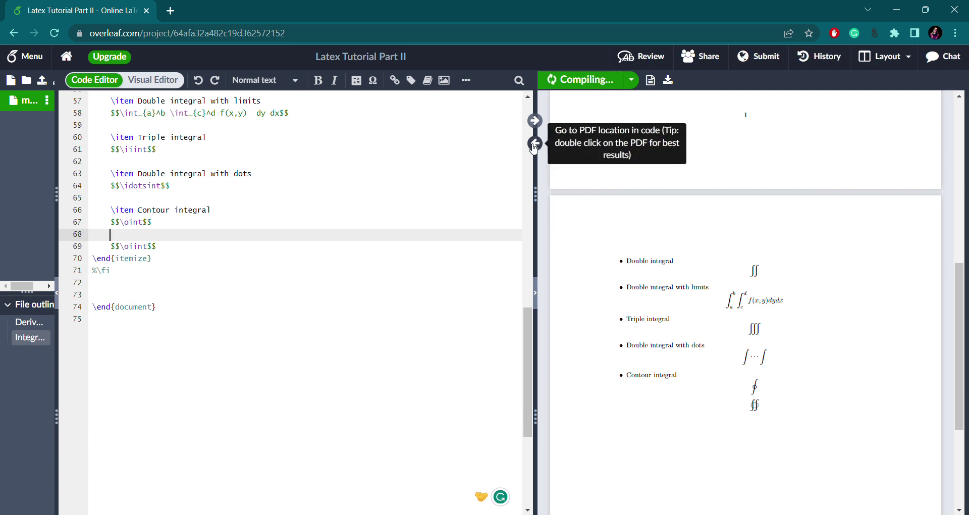